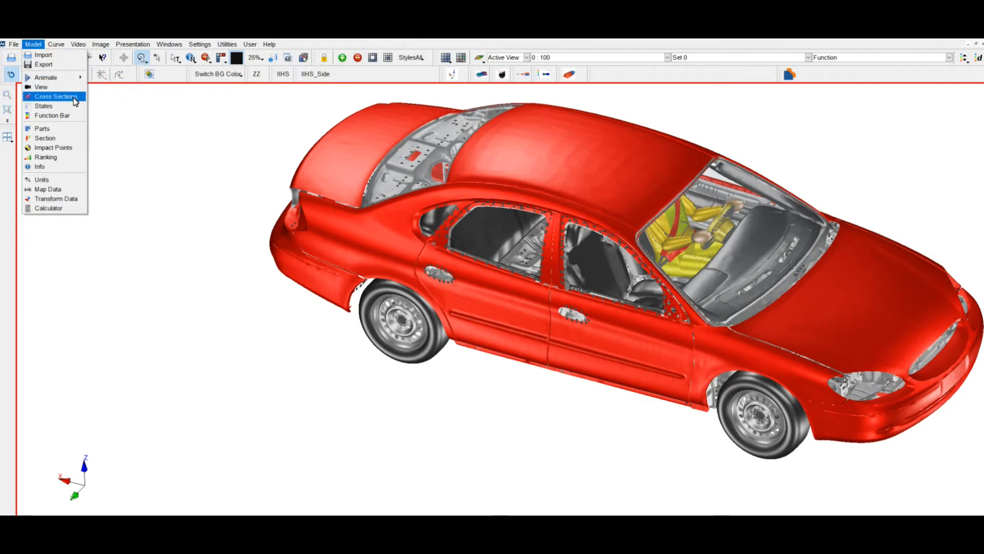
Step: Open the cross-section settings and set the CS type of Section 0 to Euler
{"action": "left_click", "coordinate": [56, 96]}
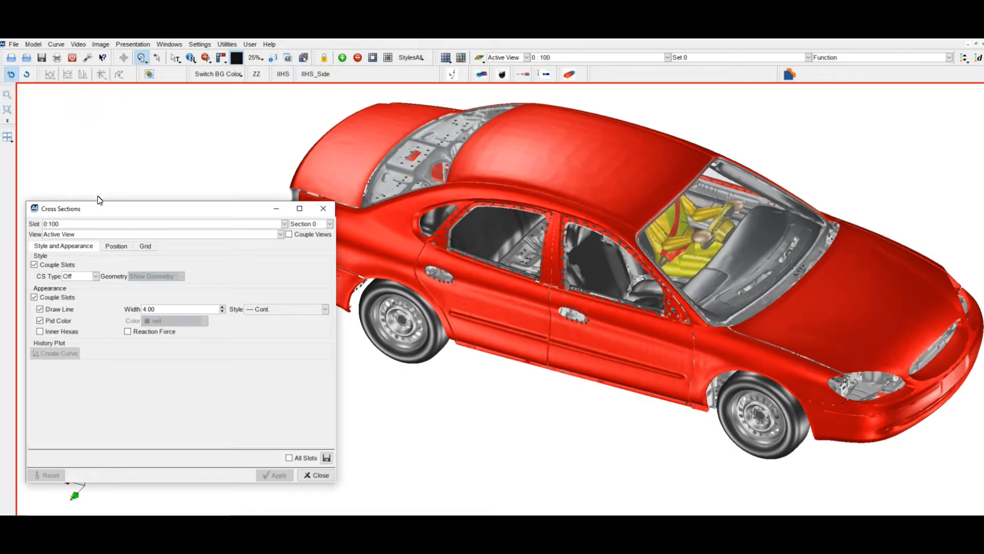
{"action": "left_click_drag", "start_coordinate": [102, 211], "coordinate": [103, 203]}
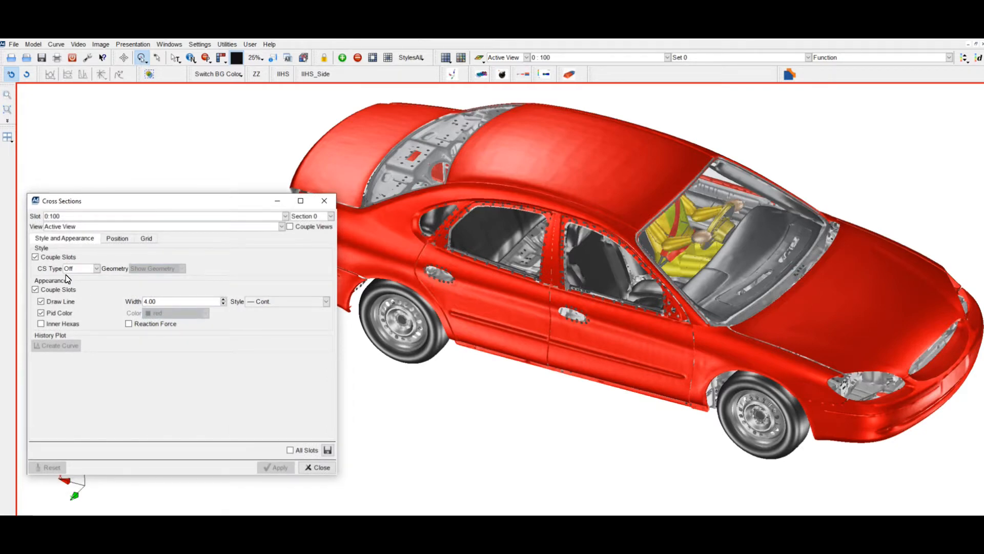
{"action": "left_click", "coordinate": [97, 270]}
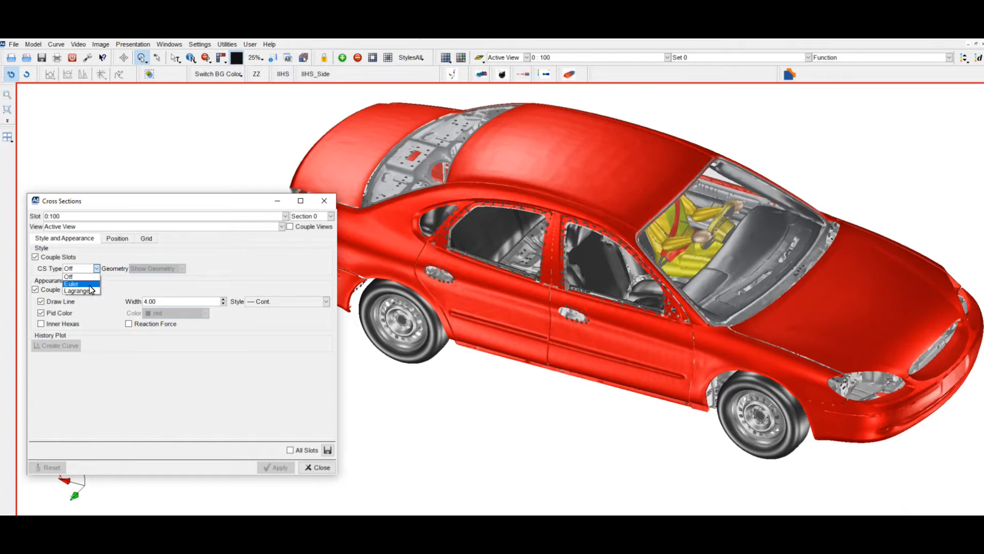
{"action": "left_click", "coordinate": [82, 283]}
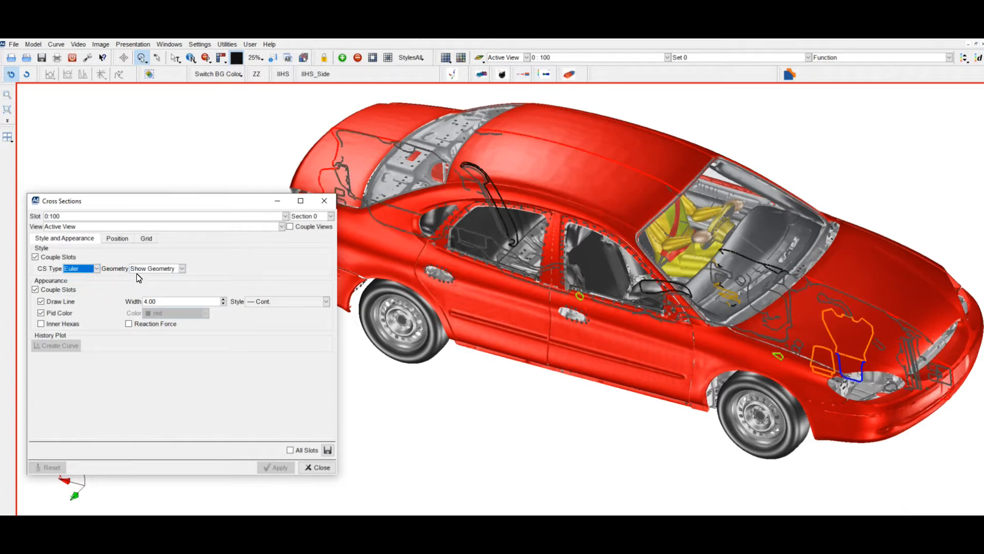
Step: Preview Section 0 with the Hide Geometry option, and set its geometry display to Cut Geometry
{"action": "left_click", "coordinate": [182, 268]}
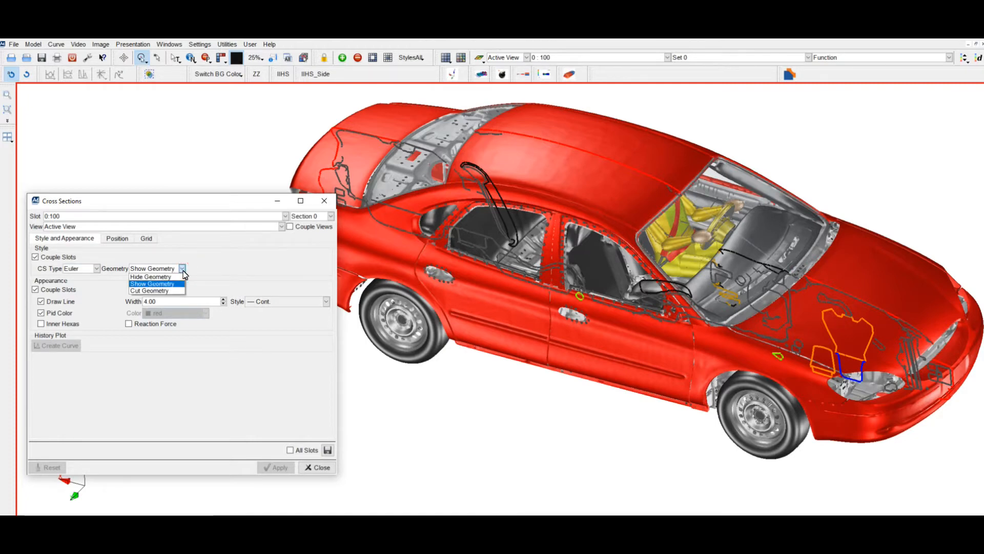
{"action": "left_click", "coordinate": [178, 277]}
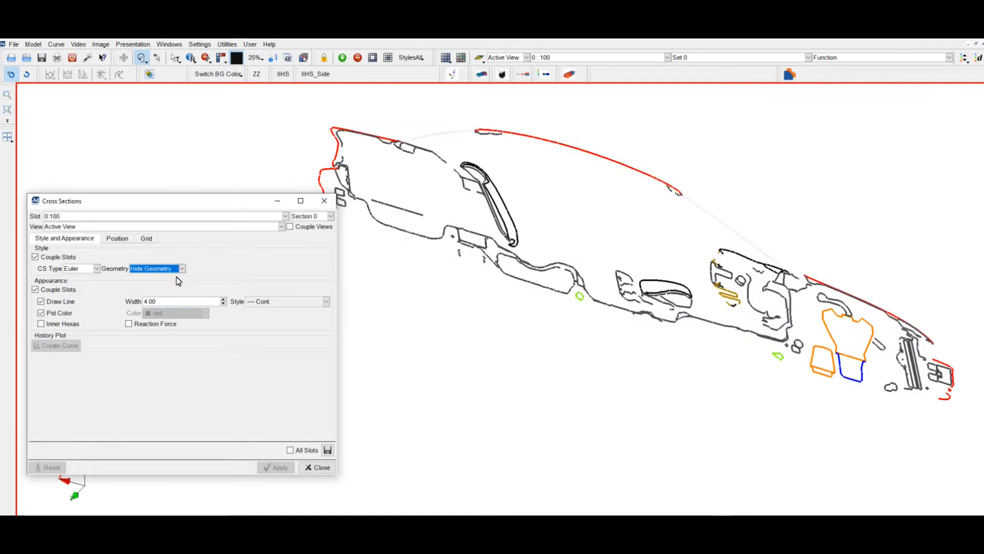
{"action": "left_click", "coordinate": [182, 268]}
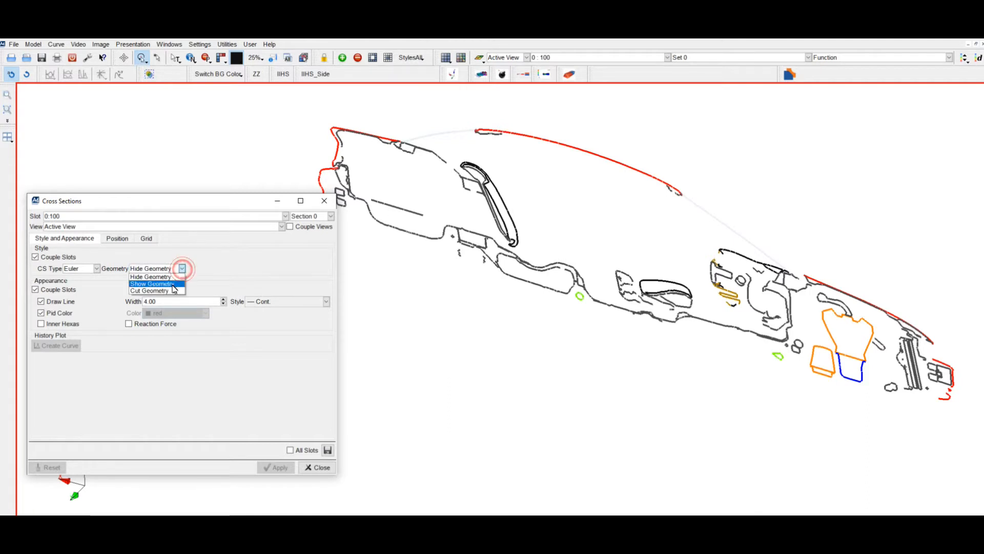
{"action": "left_click", "coordinate": [170, 291]}
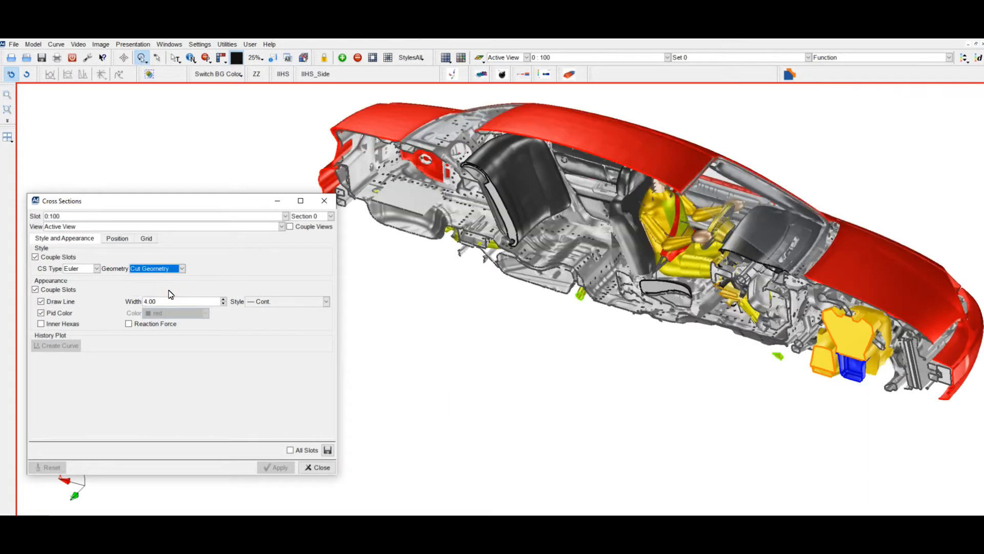
Step: Invert the cross section's normal direction twice in its position settings
{"action": "left_click", "coordinate": [120, 239]}
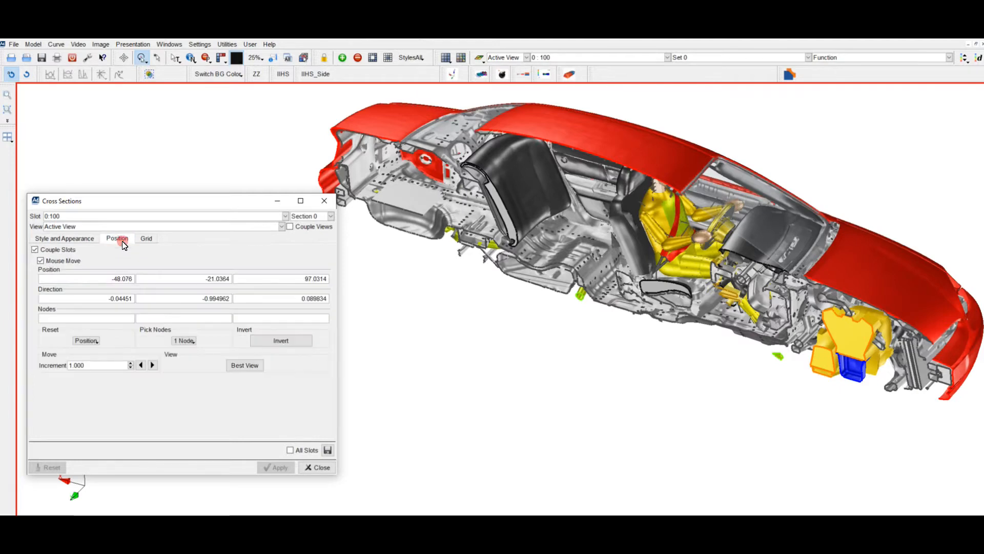
{"action": "left_click", "coordinate": [277, 342]}
{"action": "left_click", "coordinate": [279, 341]}
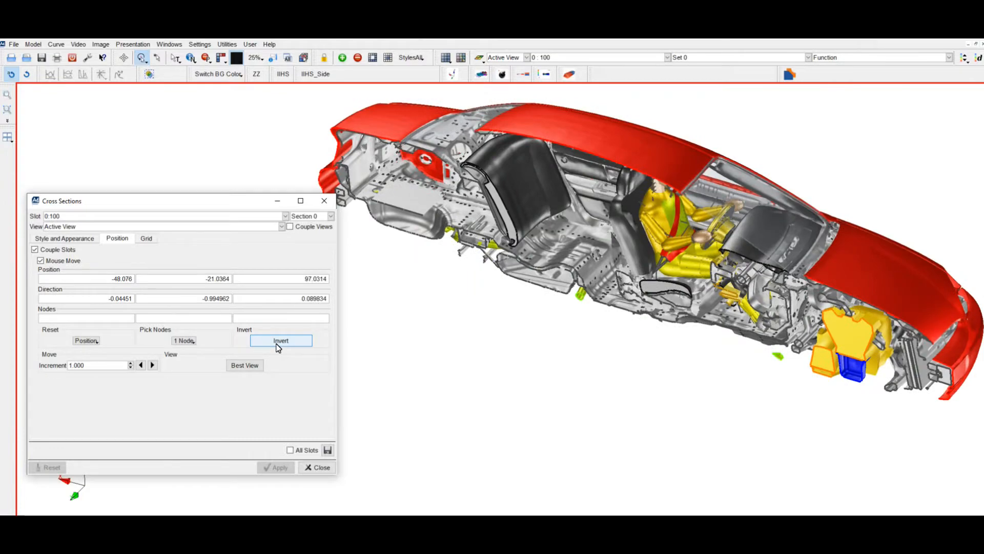
Step: Review the list of sections available for the model slot
{"action": "left_click", "coordinate": [60, 239]}
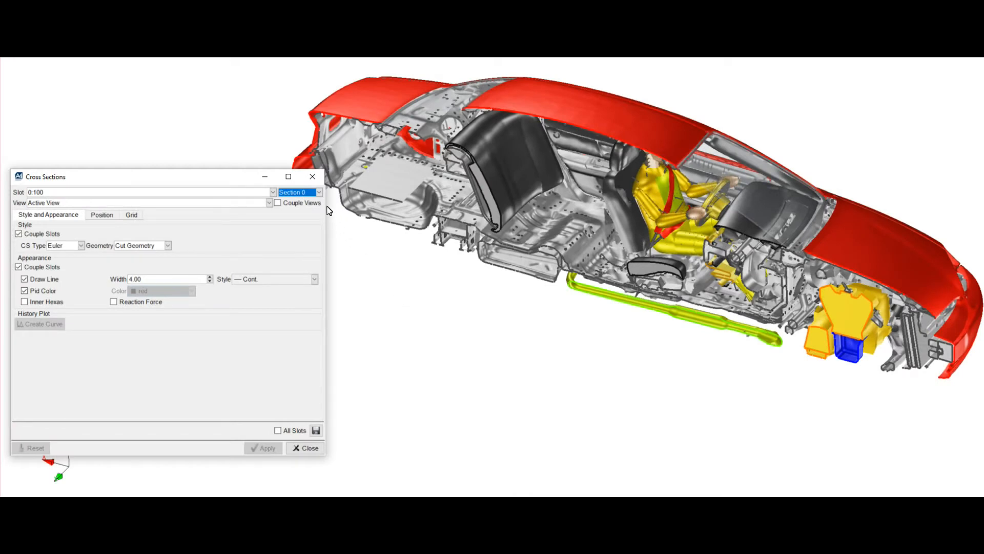
{"action": "left_click", "coordinate": [319, 194]}
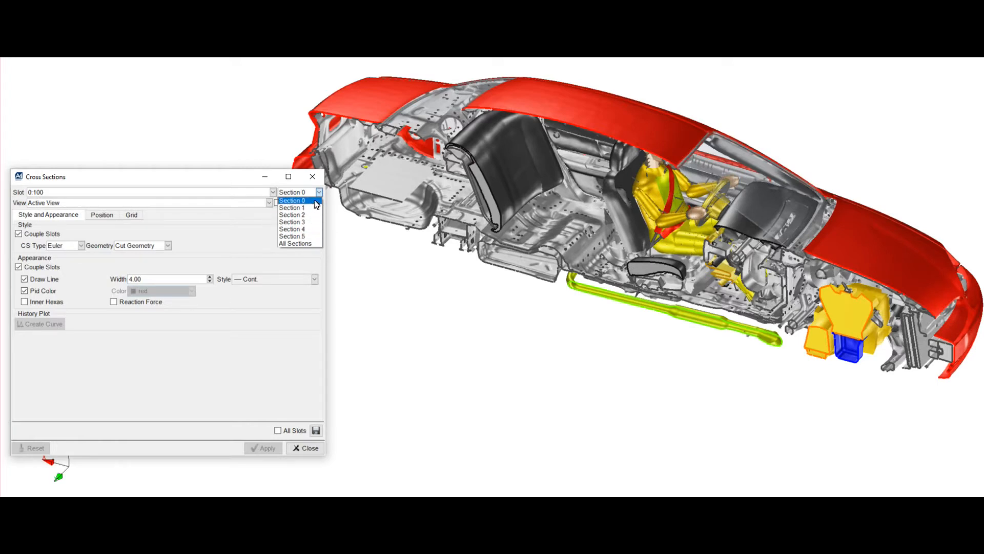
{"action": "left_click", "coordinate": [319, 194]}
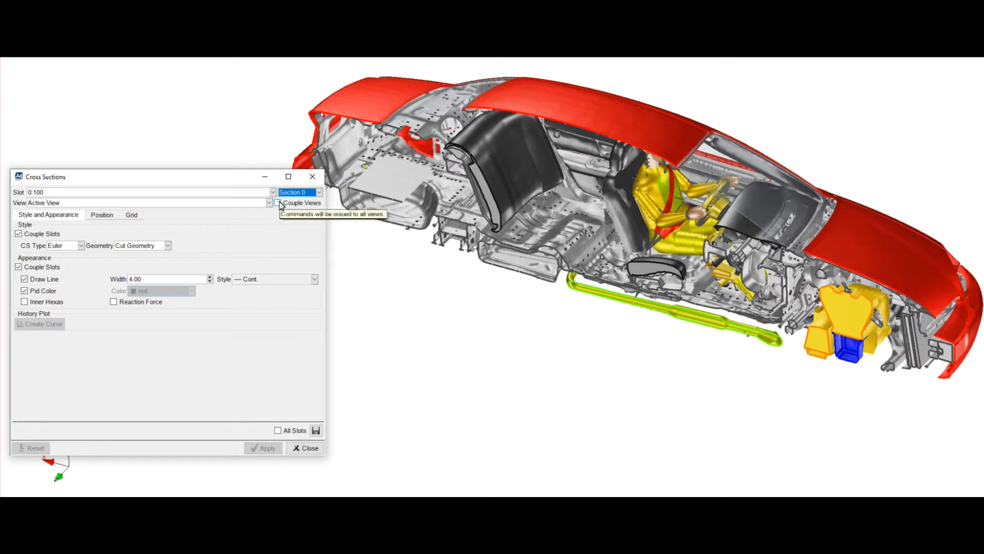
Step: Flip the normal of Section 0 to show the other half of the car, and flip it back
{"action": "left_click", "coordinate": [112, 220]}
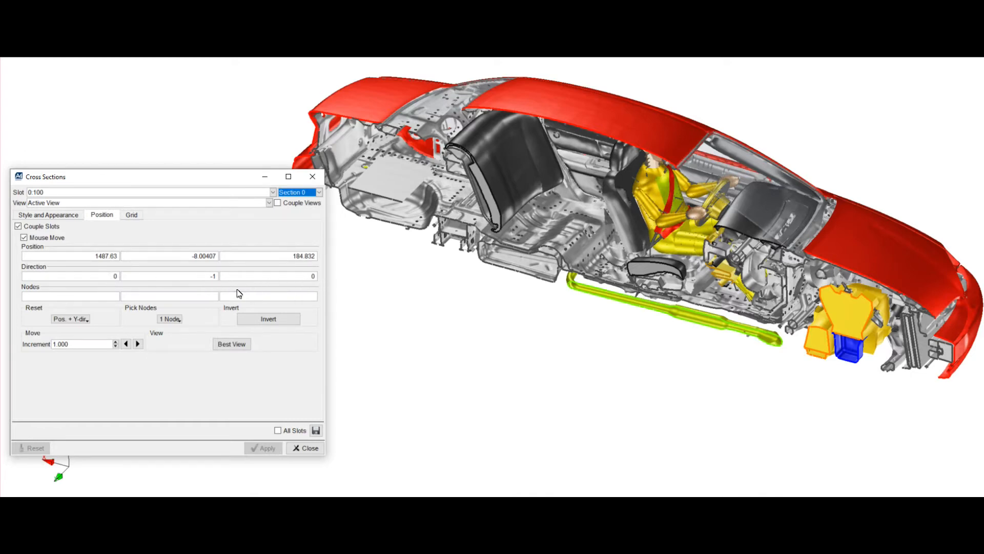
{"action": "left_click", "coordinate": [262, 321]}
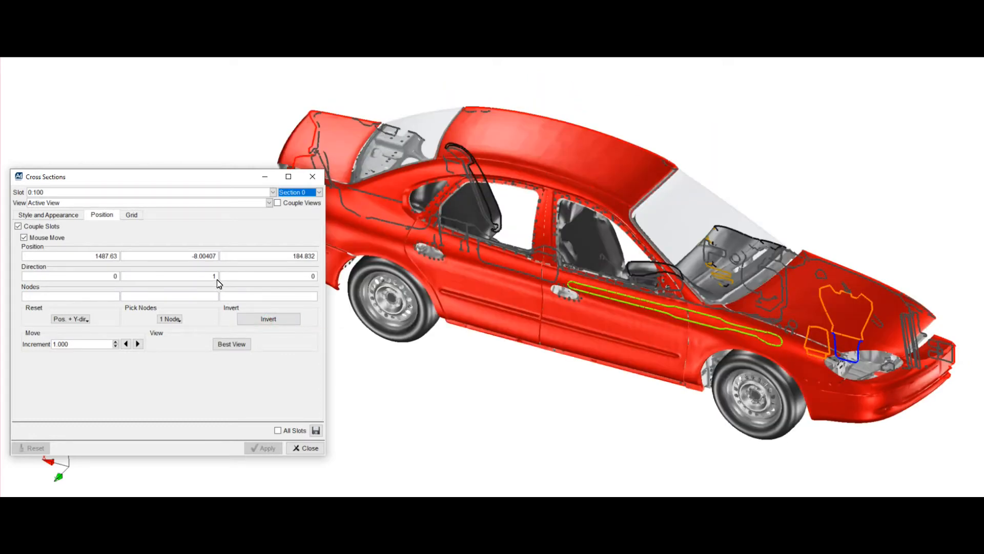
{"action": "left_click", "coordinate": [265, 320]}
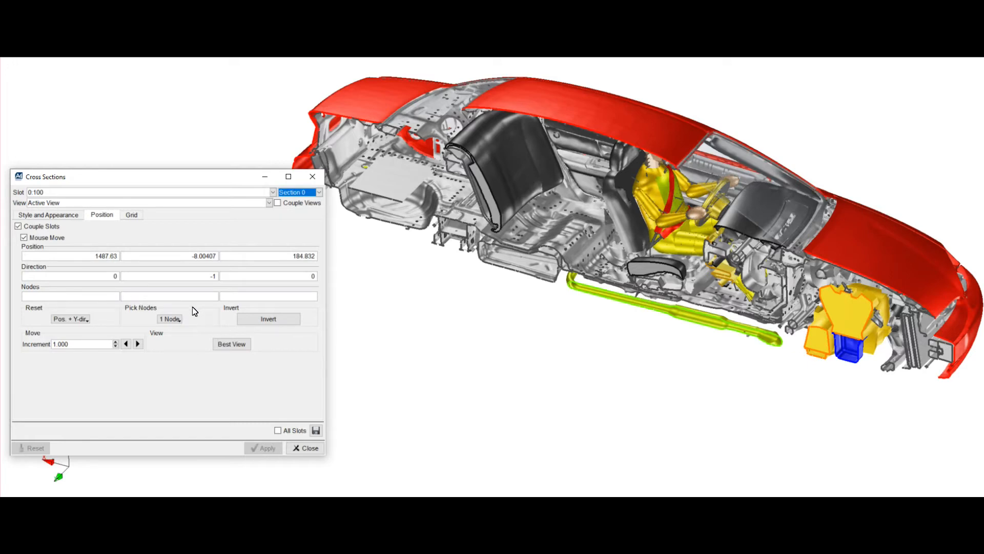
Step: Reset Section 0's position with the X direction and try the Z direction as well
{"action": "left_click", "coordinate": [88, 320]}
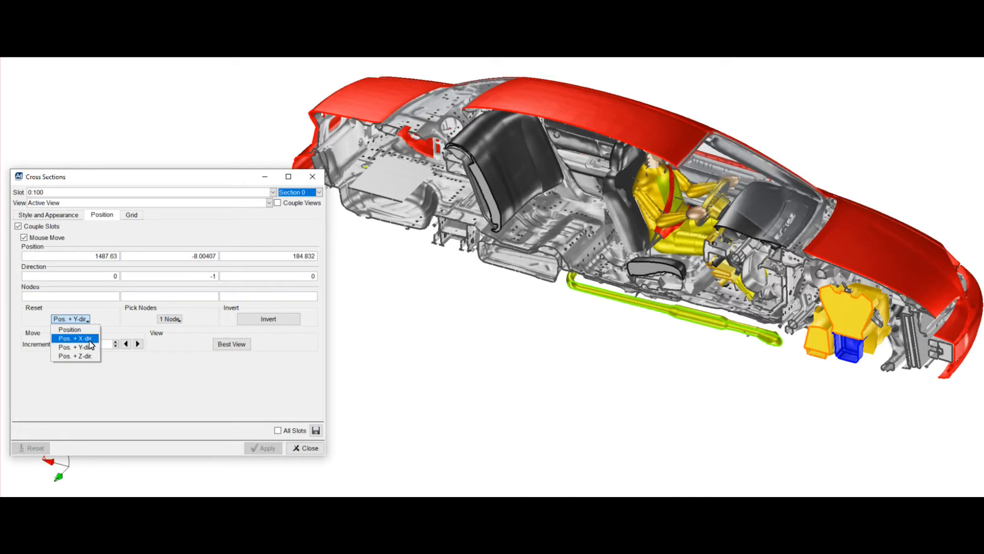
{"action": "left_click", "coordinate": [75, 339]}
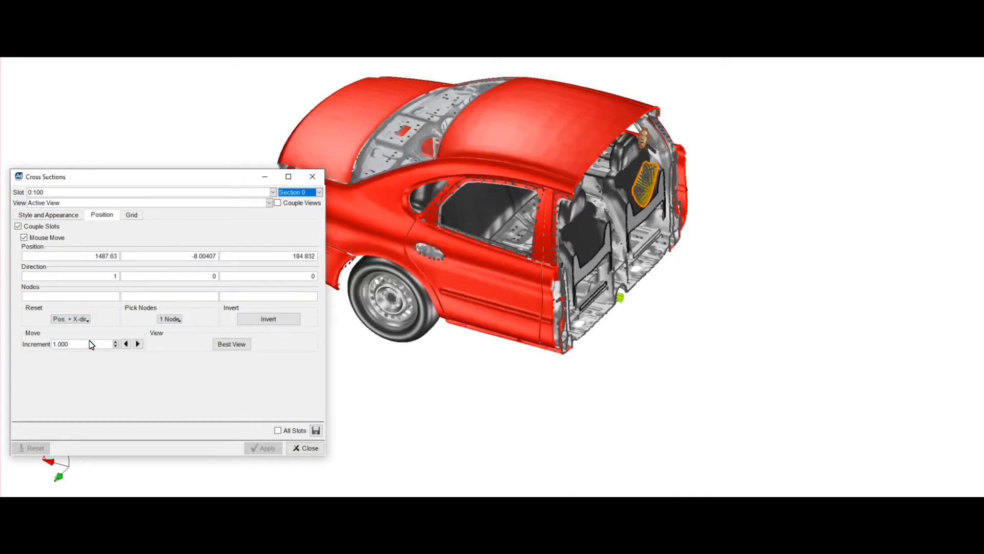
{"action": "left_click", "coordinate": [89, 322]}
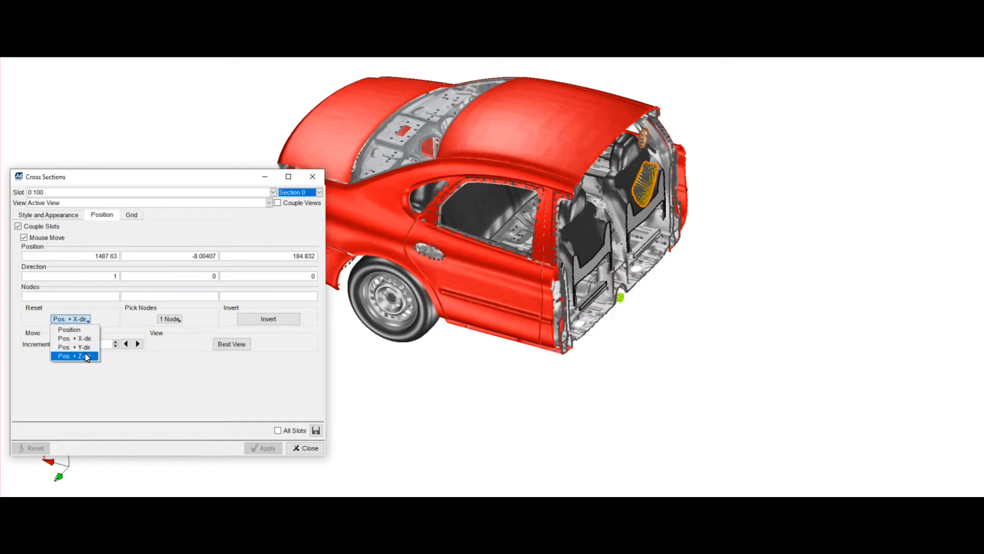
{"action": "left_click", "coordinate": [76, 355]}
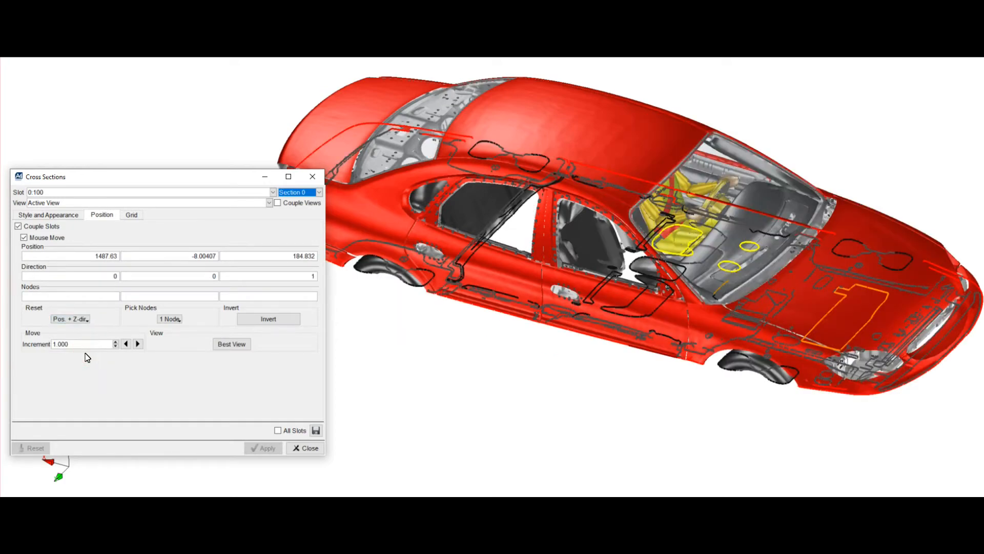
Step: Reset Section 0's position with the Y direction and invert its normal
{"action": "left_click", "coordinate": [88, 321]}
{"action": "left_click", "coordinate": [86, 349]}
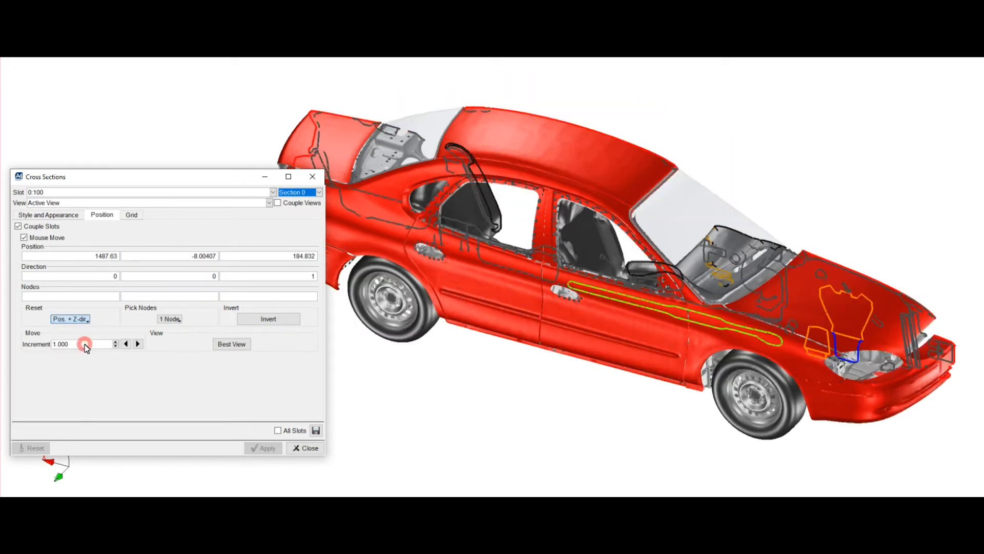
{"action": "left_click", "coordinate": [280, 321]}
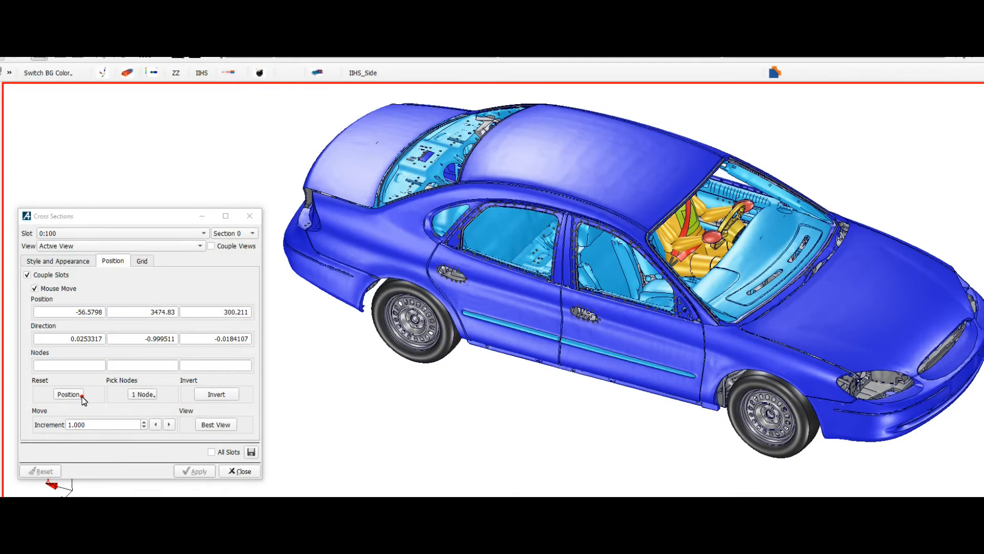
Step: Position the cross section of the blue car through a single node, 349966, picked on the roof
{"action": "left_click", "coordinate": [81, 394]}
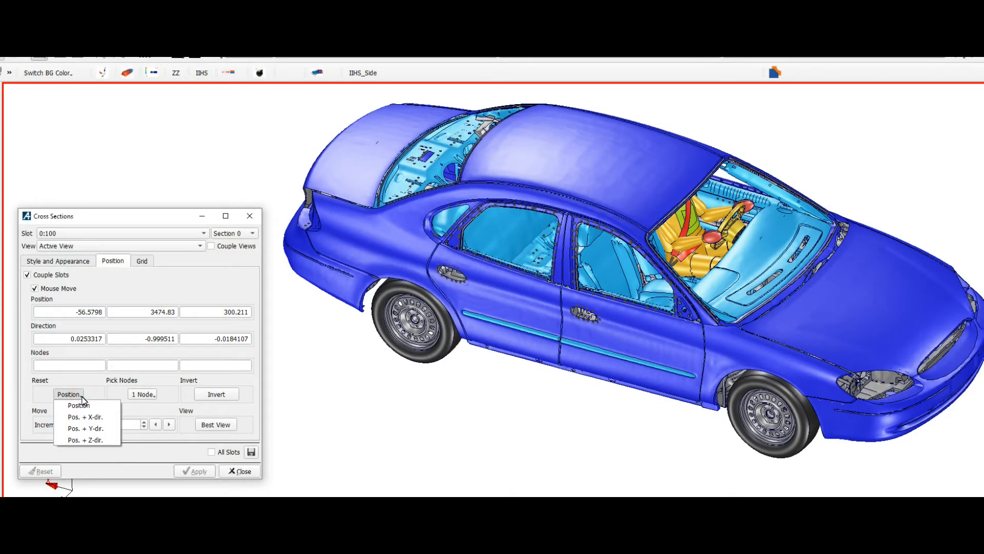
{"action": "left_click", "coordinate": [154, 395]}
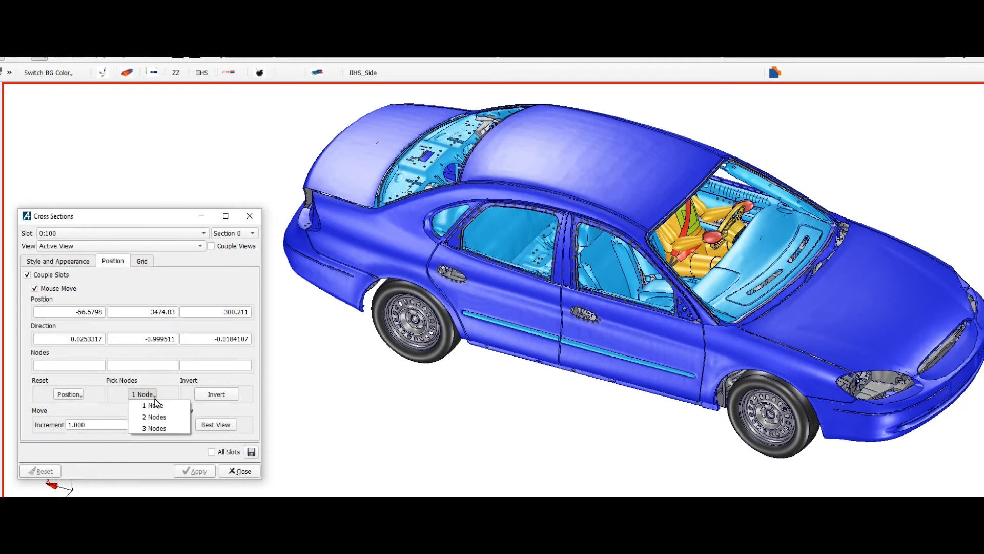
{"action": "left_click", "coordinate": [154, 406]}
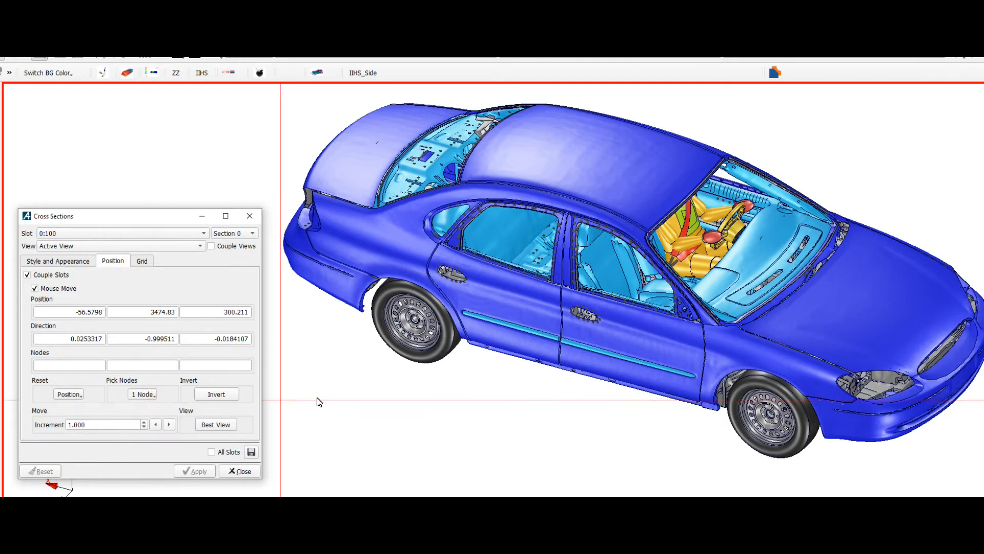
{"action": "left_click", "coordinate": [655, 189]}
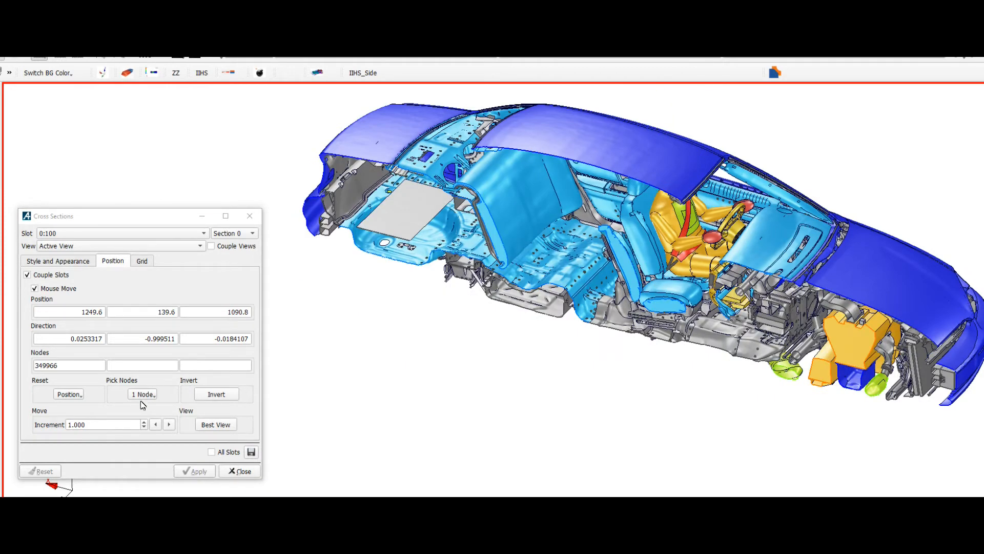
Step: Define the cross section by two nodes, 252052 and 250947, picked on the front part of the roof
{"action": "left_click", "coordinate": [153, 397]}
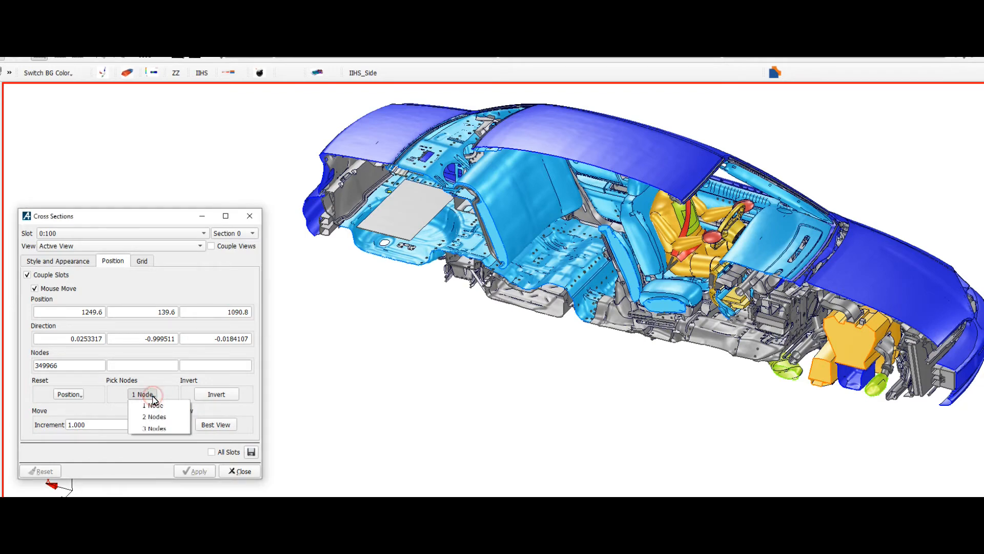
{"action": "left_click", "coordinate": [153, 418]}
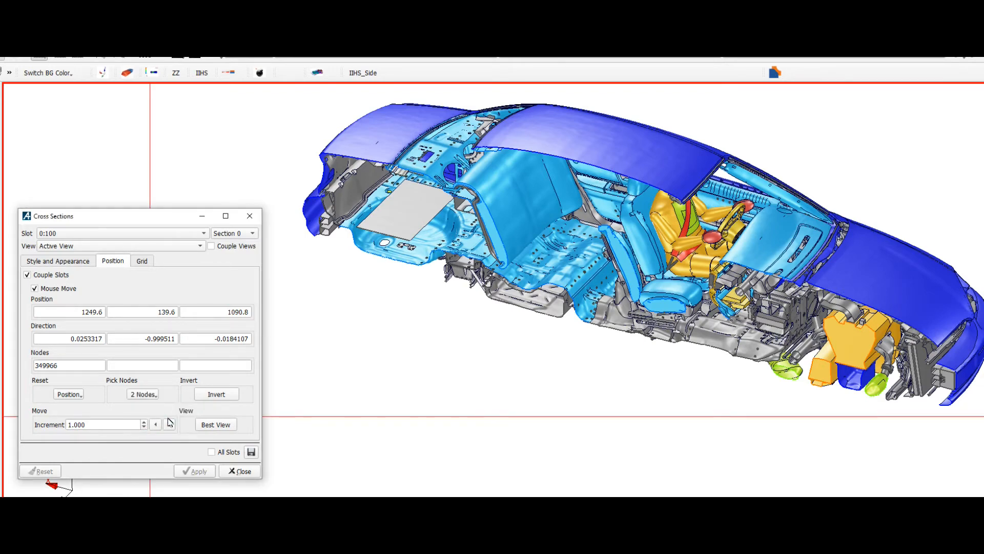
{"action": "left_click", "coordinate": [685, 169]}
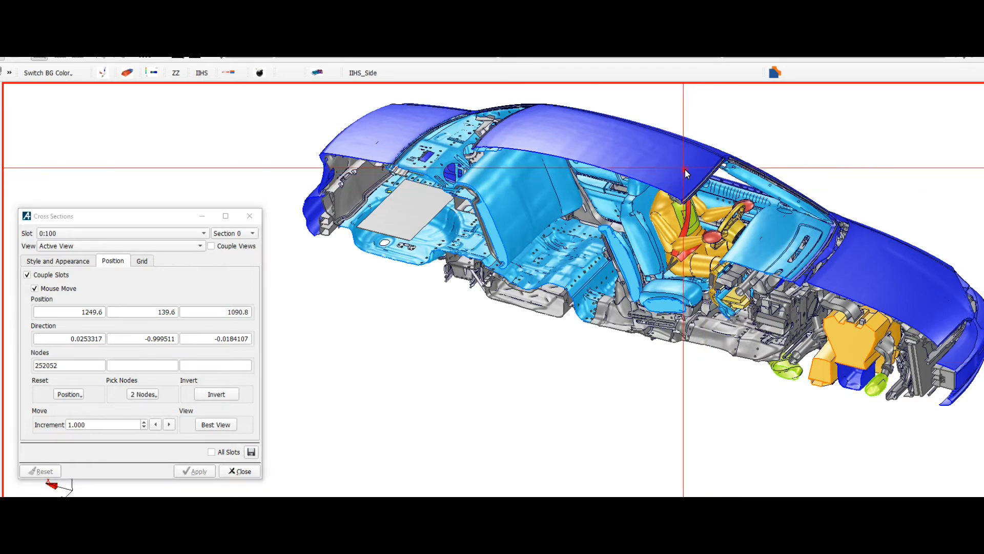
{"action": "left_click", "coordinate": [655, 157]}
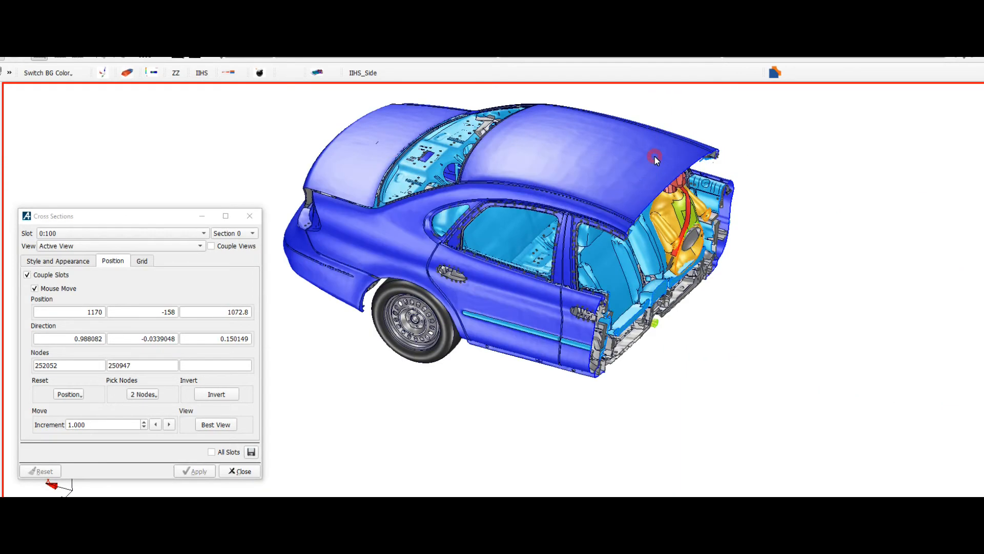
Step: Define the cross section by three nodes, 325783 on the rear fender, 705561 on the rear door and 6211861 near the front seat, and invert it
{"action": "left_click", "coordinate": [156, 395]}
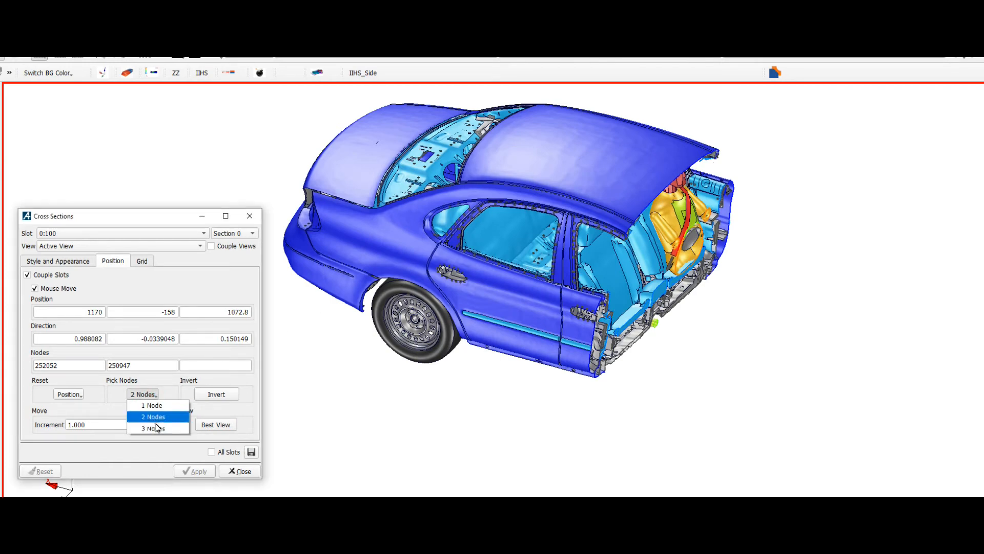
{"action": "left_click", "coordinate": [154, 428]}
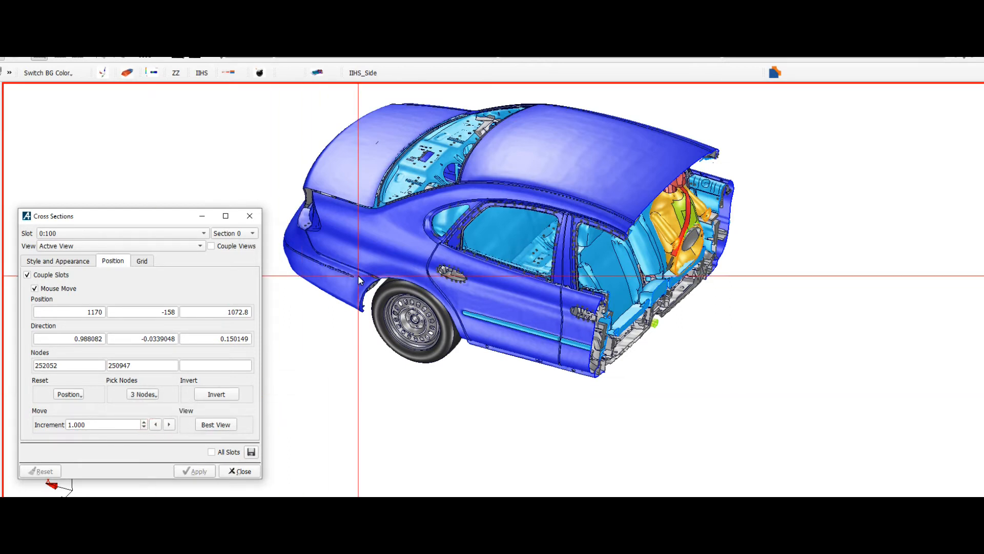
{"action": "left_click", "coordinate": [375, 261]}
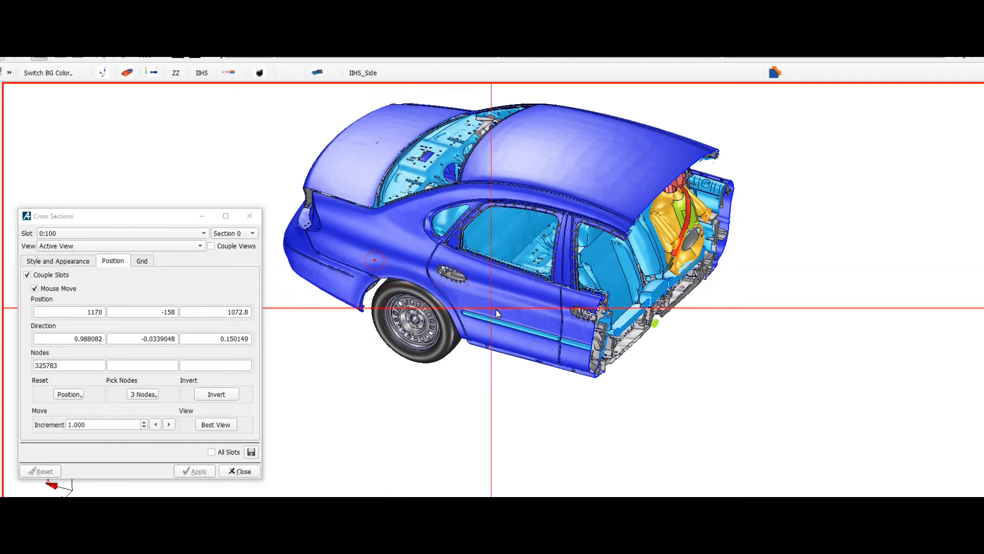
{"action": "left_click", "coordinate": [527, 318]}
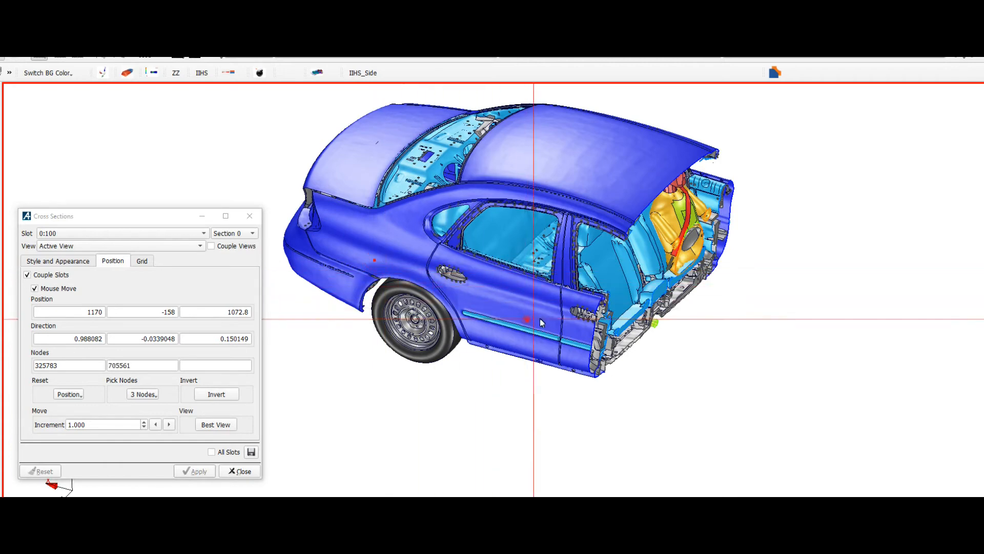
{"action": "left_click", "coordinate": [614, 281]}
{"action": "left_click", "coordinate": [224, 396]}
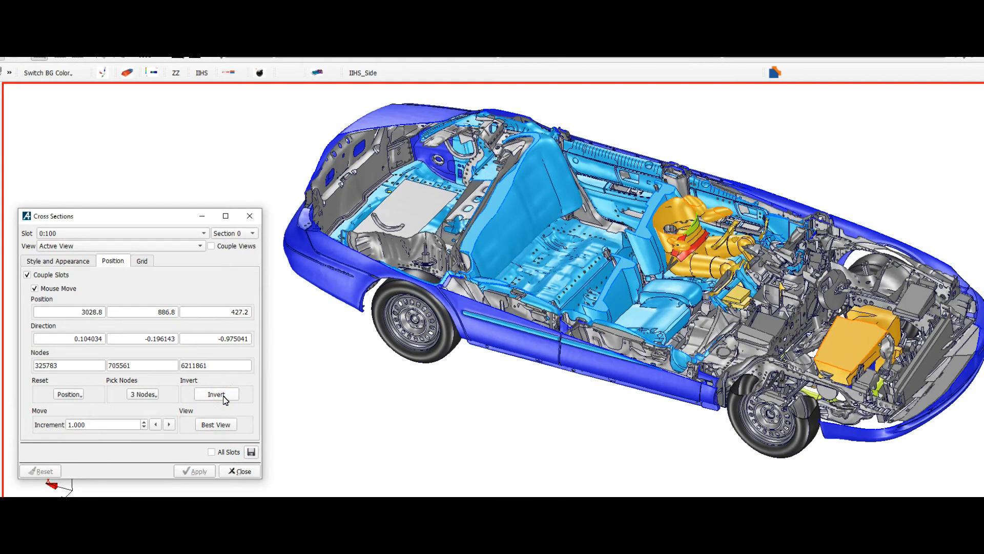
Step: Align the view with the plane of the three-node cross section using Best View
{"action": "left_click", "coordinate": [319, 464]}
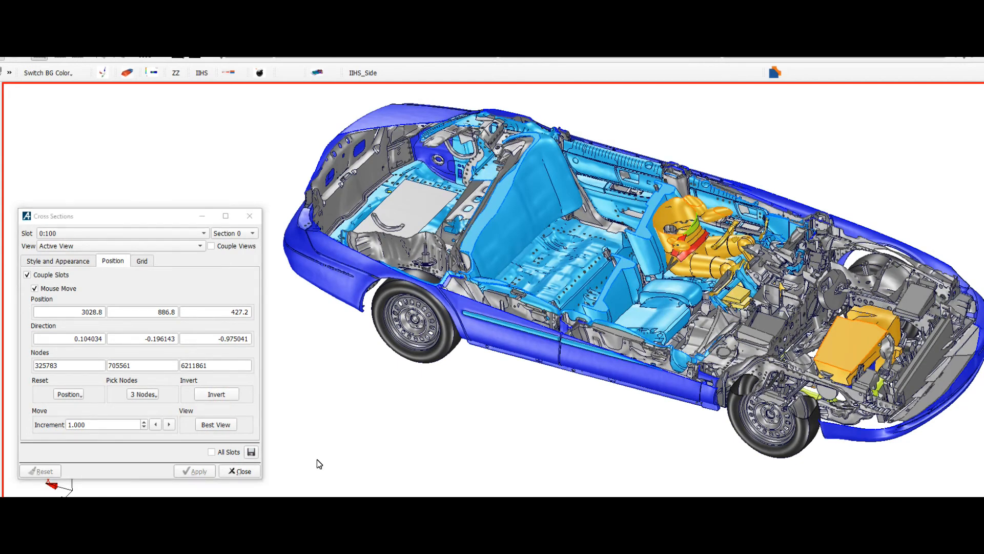
{"action": "left_click", "coordinate": [216, 425]}
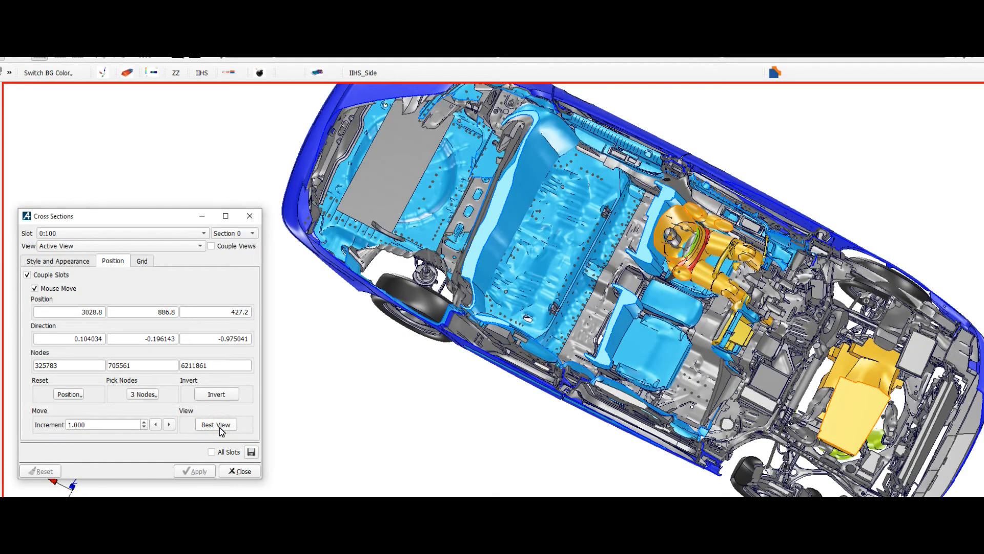
{"action": "left_click_drag", "start_coordinate": [444, 425], "coordinate": [441, 369]}
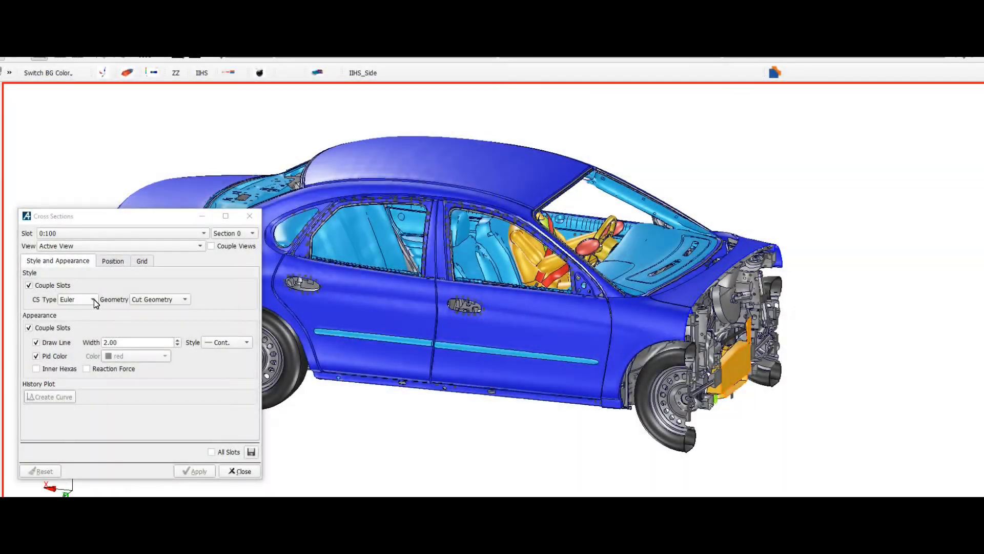
Step: Try the Euler cross section type with cut geometry on the front of the car, and set the type to Lagrange
{"action": "left_click", "coordinate": [94, 299]}
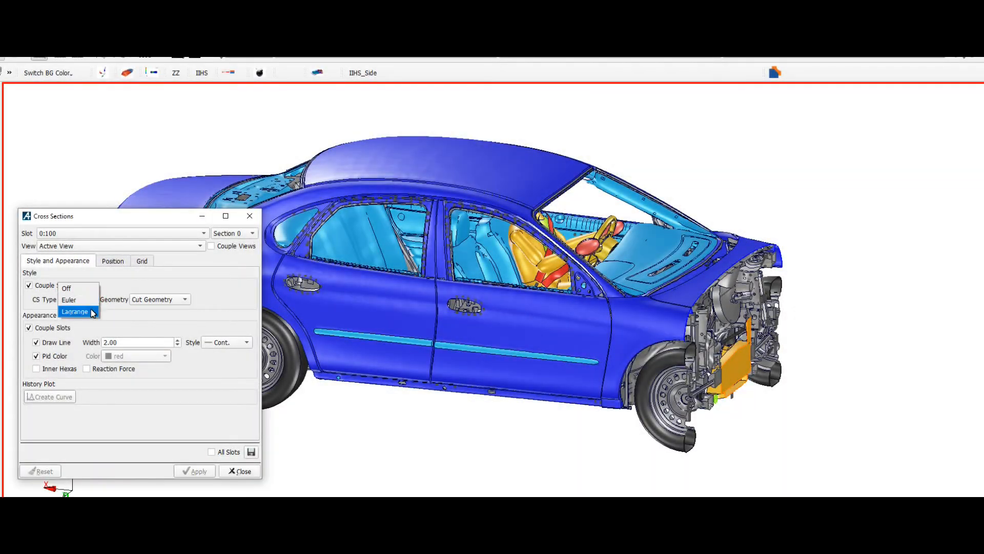
{"action": "left_click", "coordinate": [74, 300]}
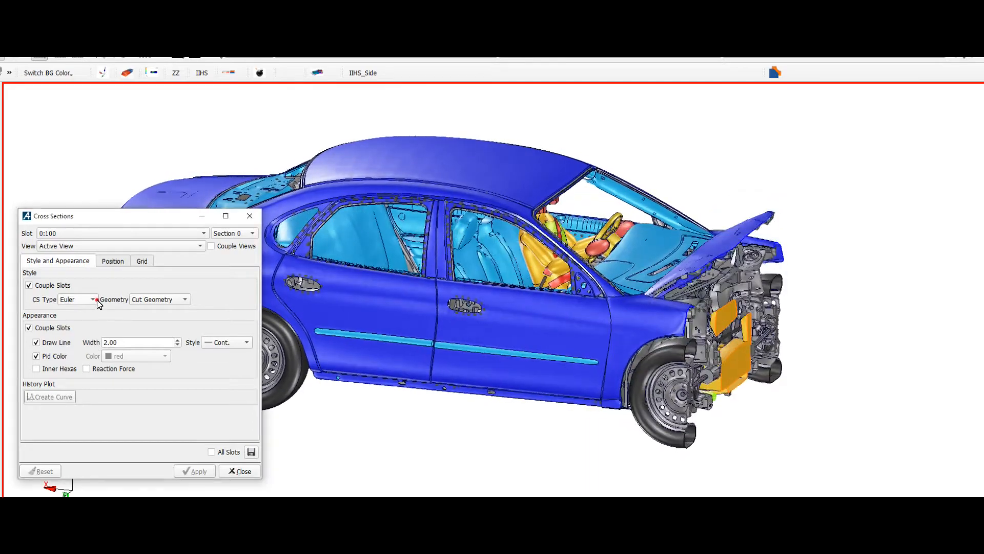
{"action": "left_click", "coordinate": [98, 300]}
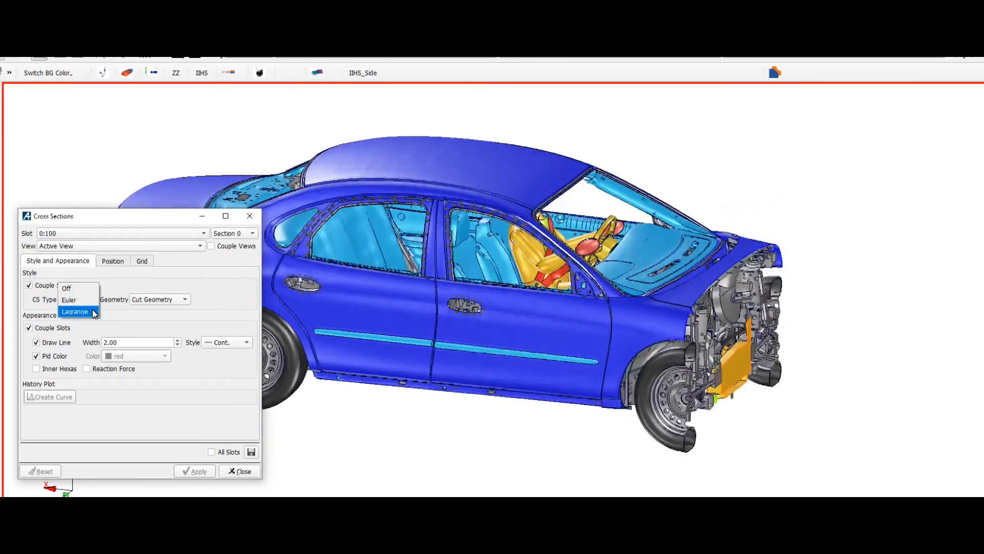
{"action": "left_click", "coordinate": [93, 310]}
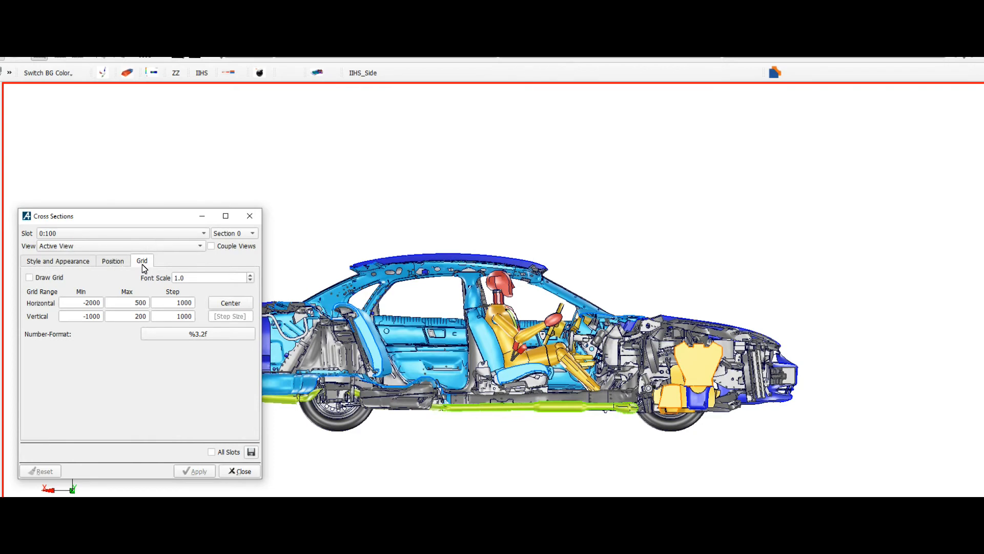
Step: Draw the grid on Section 0 and center its range on the car model
{"action": "left_click", "coordinate": [29, 278]}
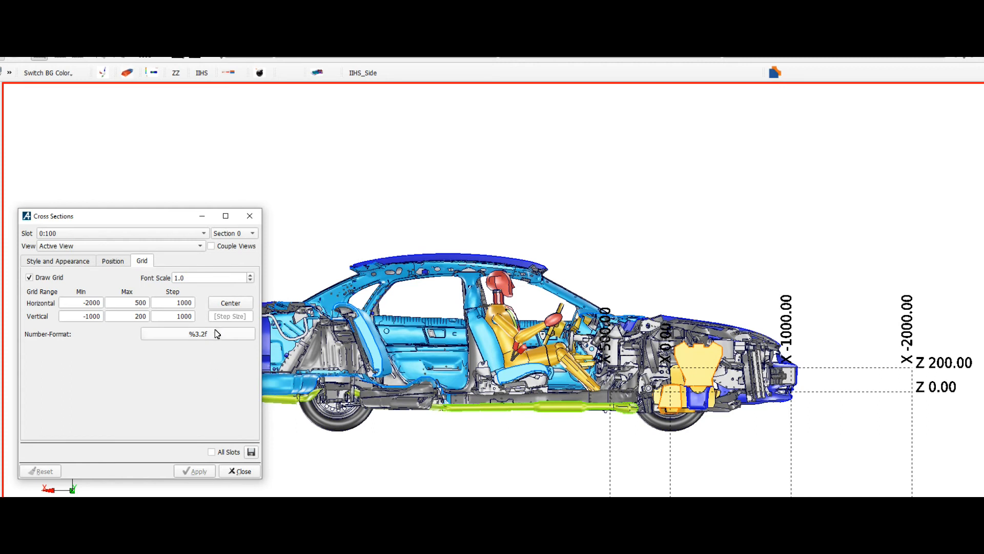
{"action": "left_click", "coordinate": [231, 303]}
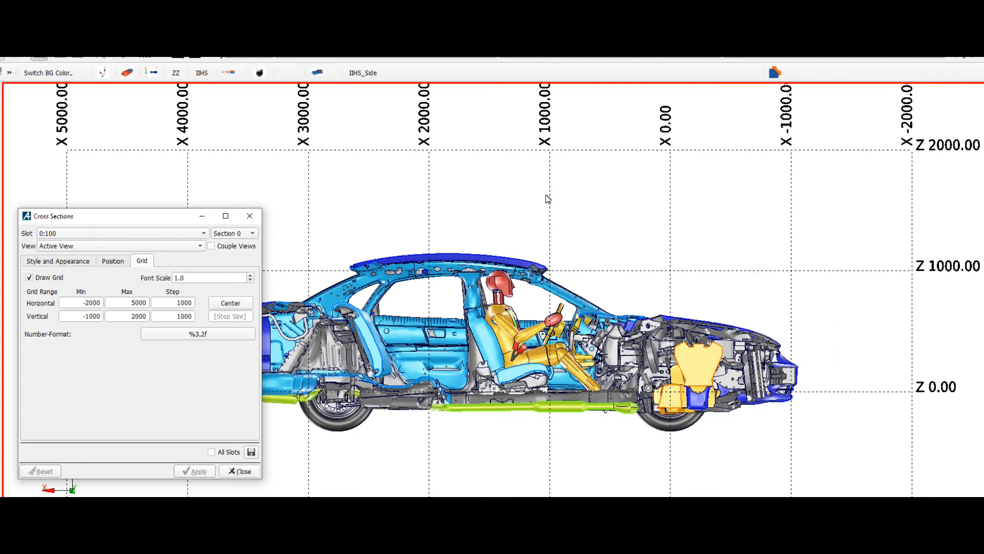
Step: Set both the horizontal and vertical grid steps to 100 and apply them to the cross section
{"action": "left_click", "coordinate": [193, 305]}
{"action": "key", "text": "BackSpace"}
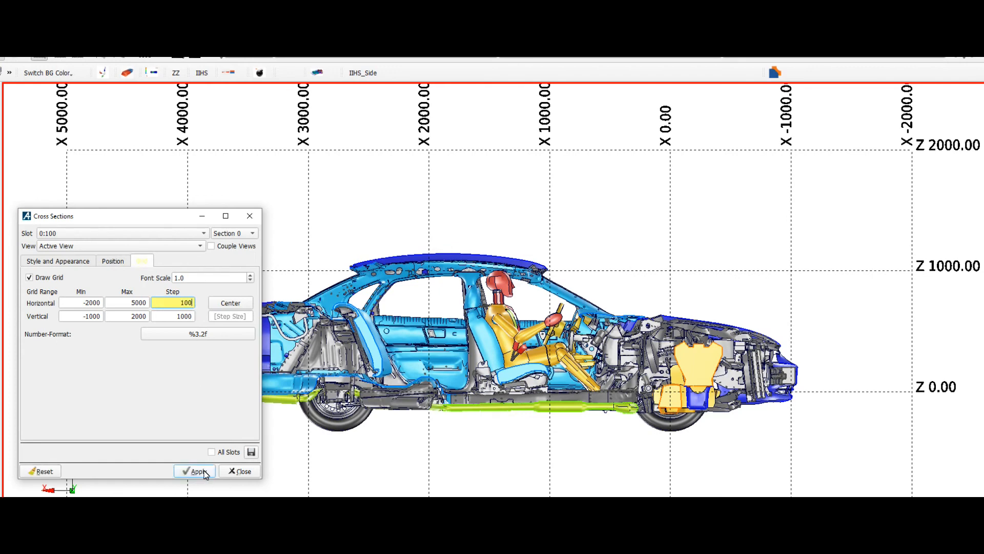
{"action": "left_click", "coordinate": [197, 471]}
{"action": "left_click", "coordinate": [194, 316]}
{"action": "key", "text": "BackSpace"}
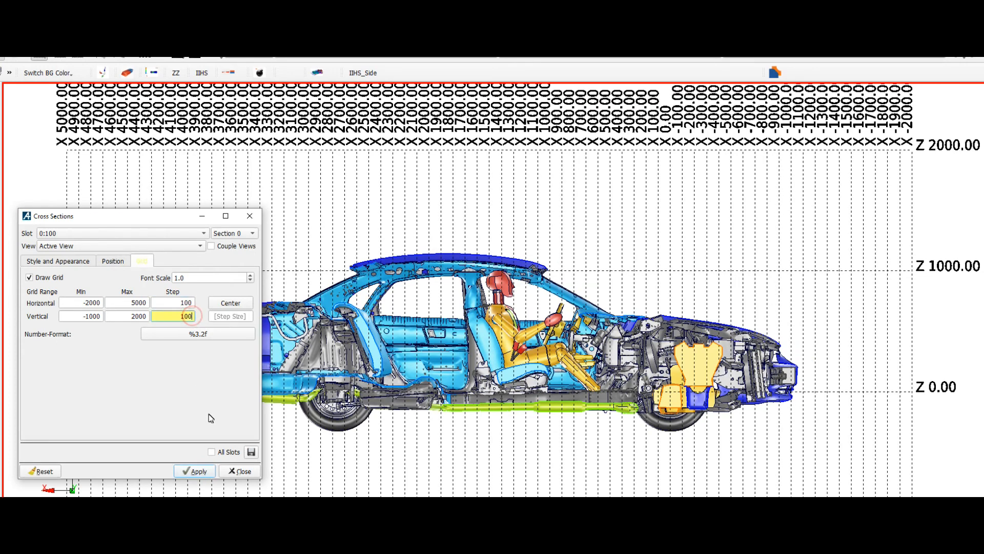
{"action": "left_click", "coordinate": [197, 471]}
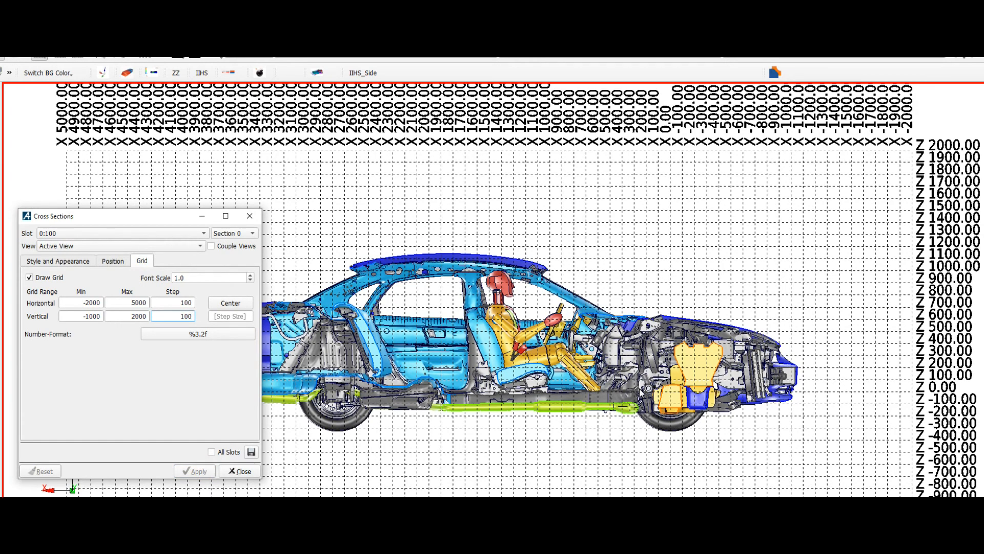
{"action": "left_click_drag", "start_coordinate": [605, 408], "coordinate": [416, 442]}
{"action": "left_click_drag", "start_coordinate": [588, 360], "coordinate": [692, 297]}
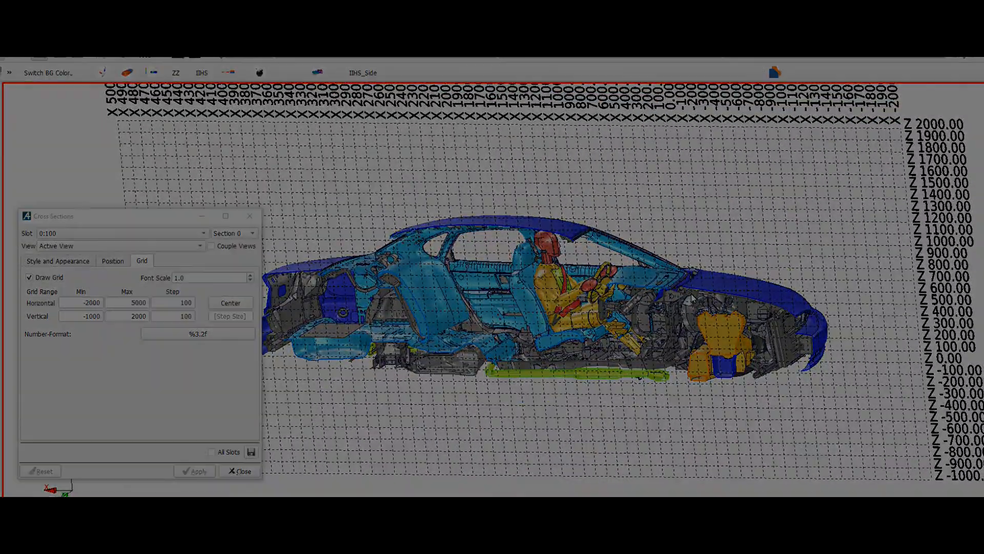